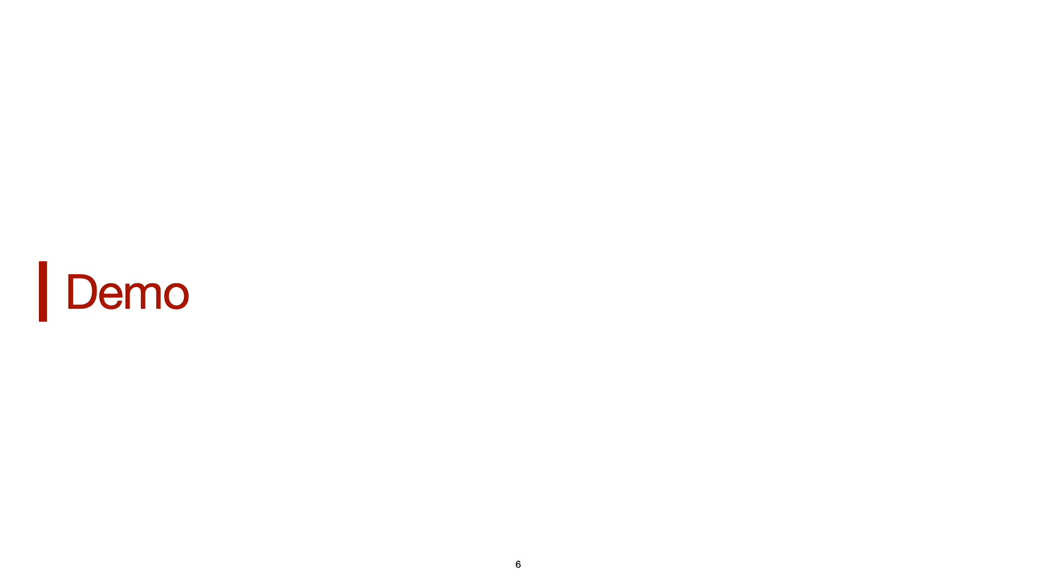
Leave the slide presentation, launch Visual Studio Code and enlarge its window to fill the screen.
{"action": "key", "text": "Escape"}
{"action": "key", "text": "super+space"}
{"action": "type", "text": "visual"}
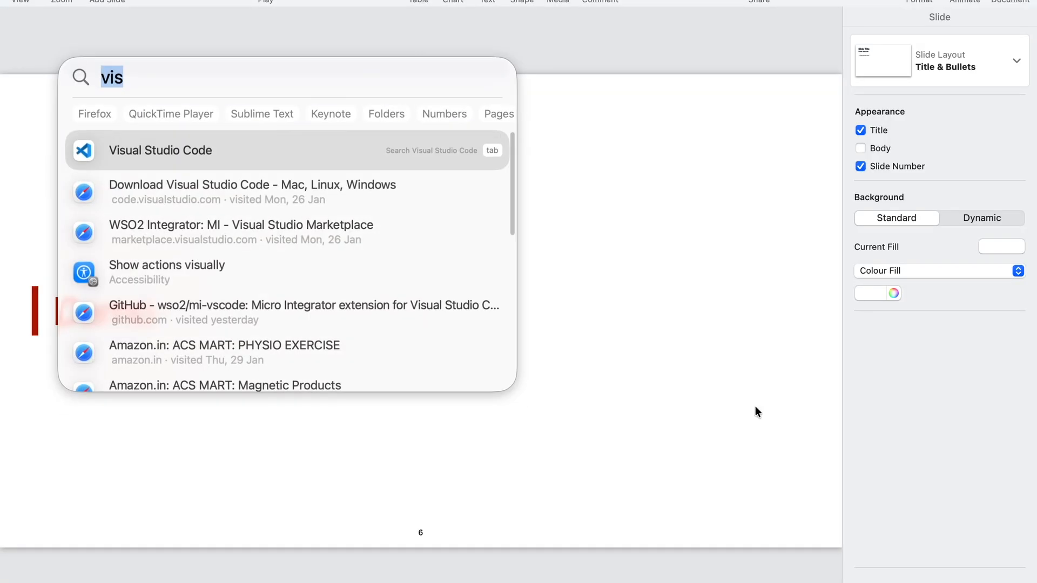
{"action": "left_click", "coordinate": [319, 146]}
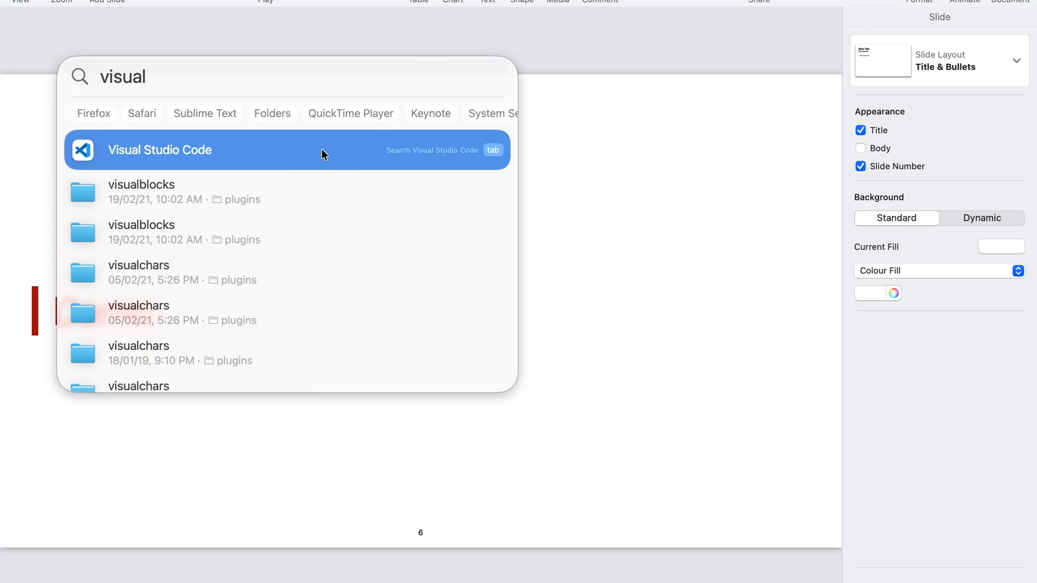
{"action": "key", "text": "Return"}
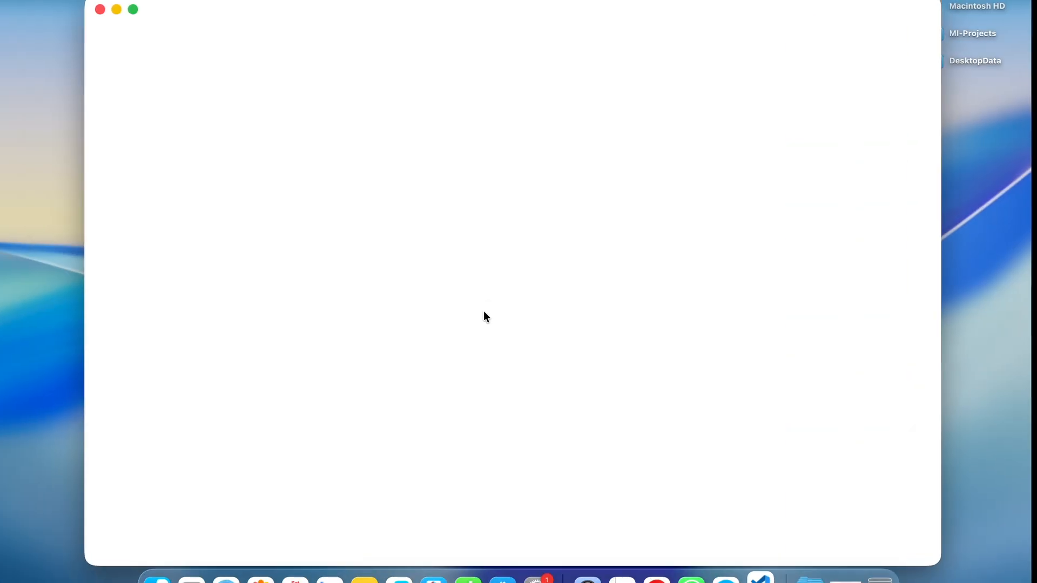
{"action": "left_click", "coordinate": [137, 8]}
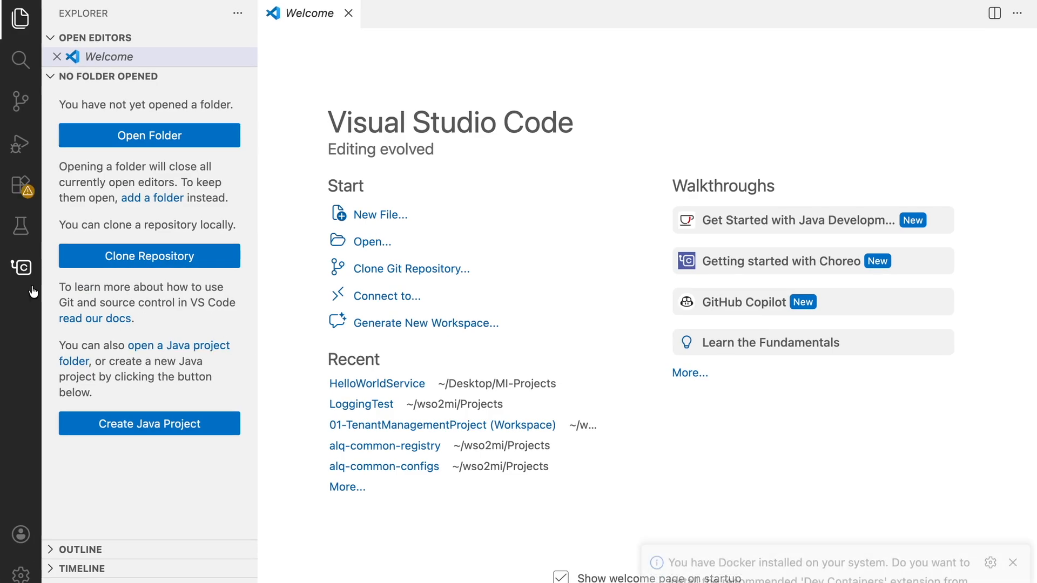
Search the extension marketplace for "Micro Integrator".
{"action": "left_click", "coordinate": [27, 191]}
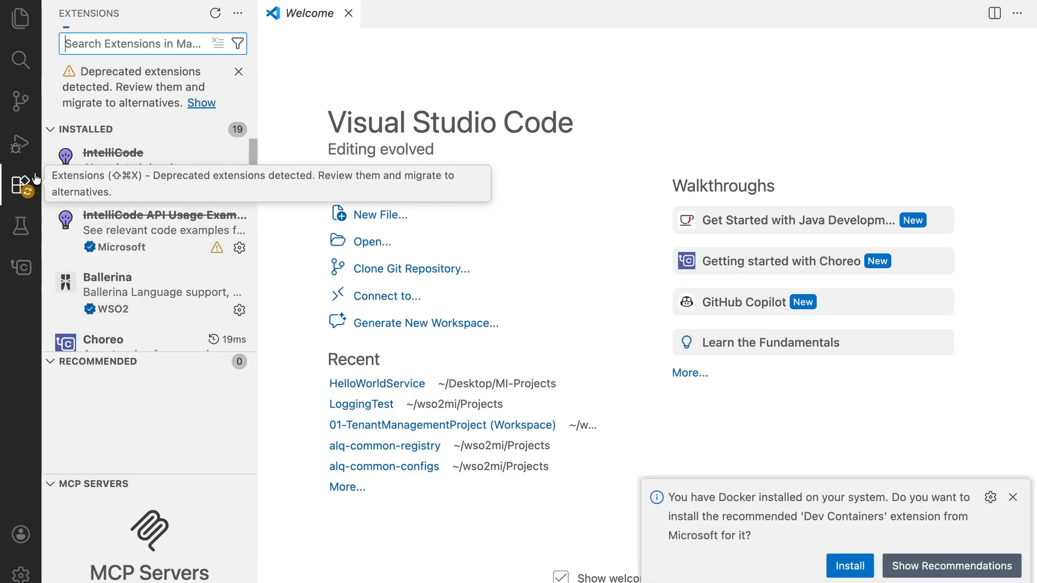
{"action": "type", "text": "M"}
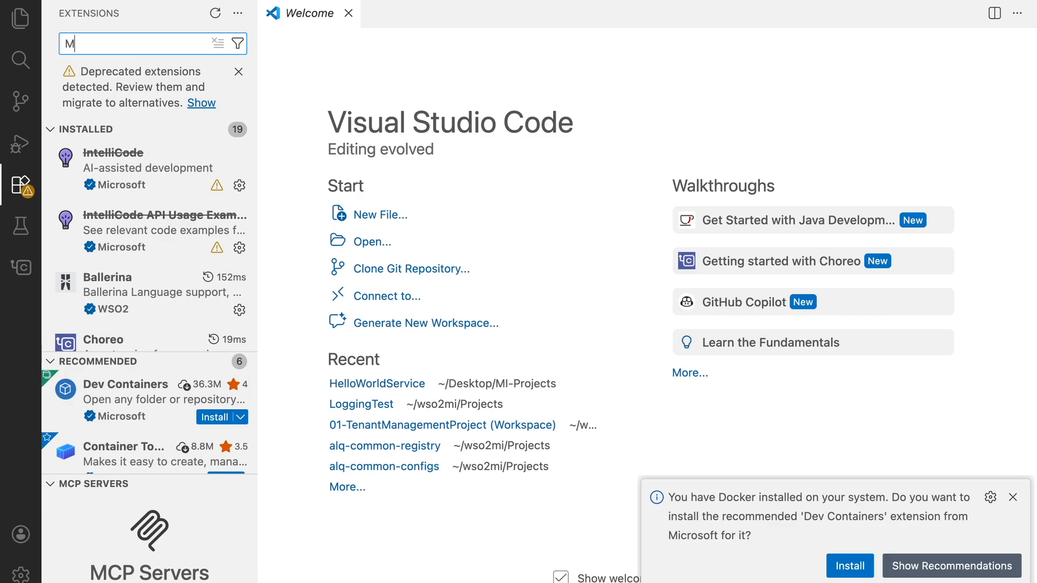
{"action": "type", "text": "icro Intgerator"}
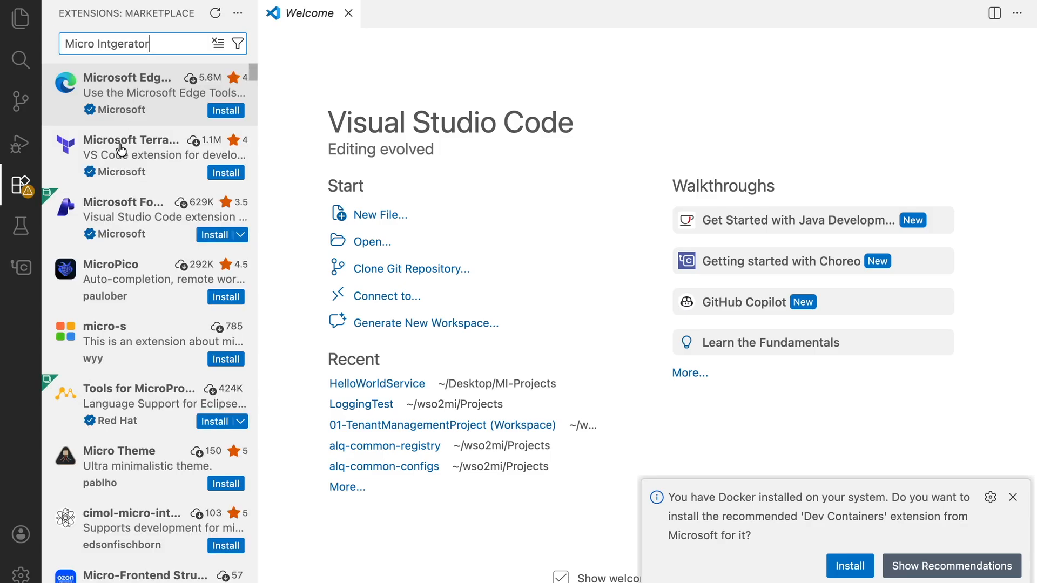
{"action": "type", "text": "\\]]]]]]]]]]]]"}
{"action": "key", "text": "BackSpace"}
{"action": "key", "text": "BackSpace"}
{"action": "key", "text": "BackSpace"}
{"action": "key", "text": "BackSpace"}
{"action": "key", "text": "BackSpace"}
{"action": "key", "text": "BackSpace"}
{"action": "key", "text": "BackSpace"}
{"action": "key", "text": "BackSpace"}
{"action": "key", "text": "BackSpace"}
{"action": "key", "text": "BackSpace"}
{"action": "key", "text": "BackSpace"}
{"action": "key", "text": "BackSpace"}
{"action": "key", "text": "BackSpace"}
{"action": "key", "text": "BackSpace"}
{"action": "key", "text": "BackSpace"}
{"action": "key", "text": "BackSpace"}
{"action": "key", "text": "BackSpace"}
{"action": "key", "text": "BackSpace"}
{"action": "key", "text": "BackSpace"}
{"action": "key", "text": "BackSpace"}
{"action": "key", "text": "BackSpace"}
{"action": "key", "text": "BackSpace"}
{"action": "key", "text": "BackSpace"}
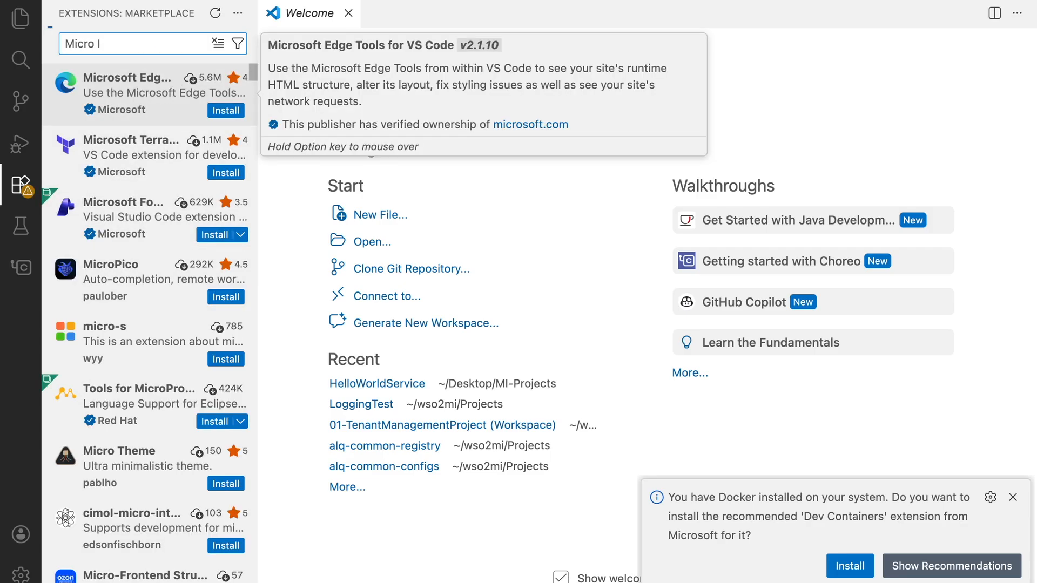
{"action": "type", "text": "ntegrator"}
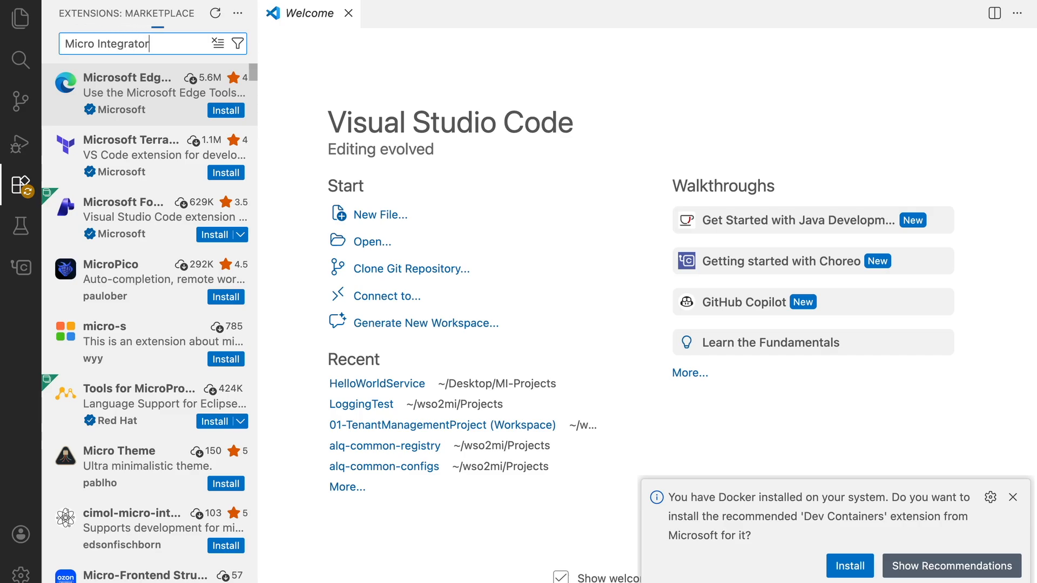
Install the WSO2 Integrator: MI extension and dismiss the Dev Containers recommendation.
{"action": "left_click", "coordinate": [173, 84]}
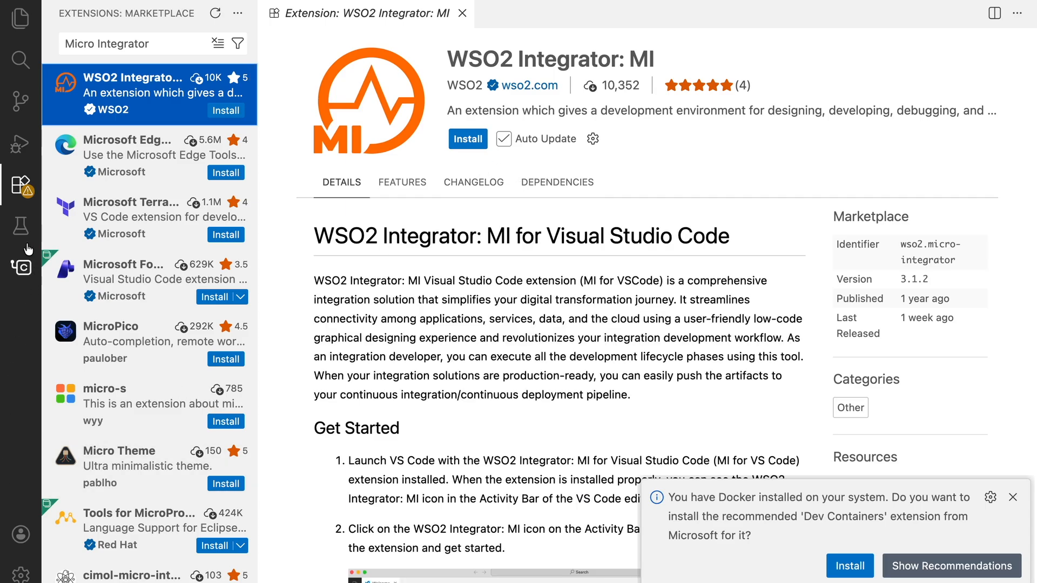
{"action": "left_click", "coordinate": [468, 142]}
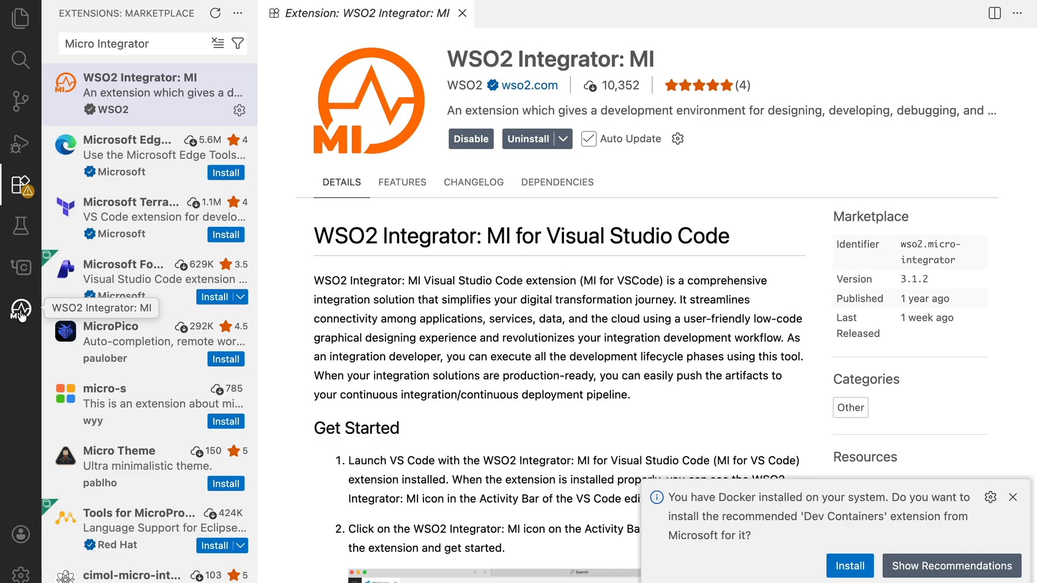
{"action": "left_click", "coordinate": [1013, 497]}
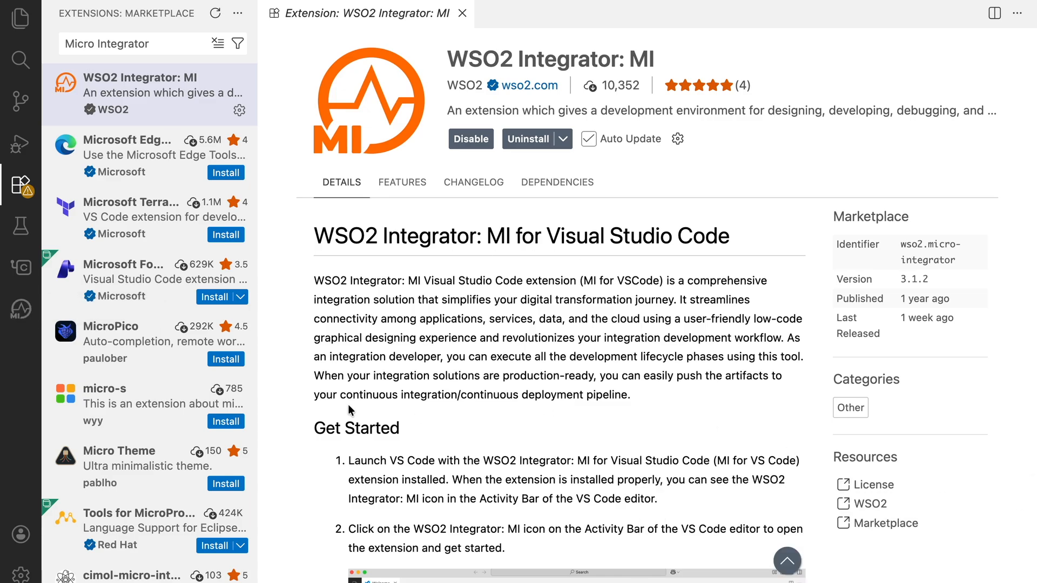
Open a new window with the Default profile and bring up the WSO2 Integrator: MI welcome page in it.
{"action": "left_click", "coordinate": [18, 311]}
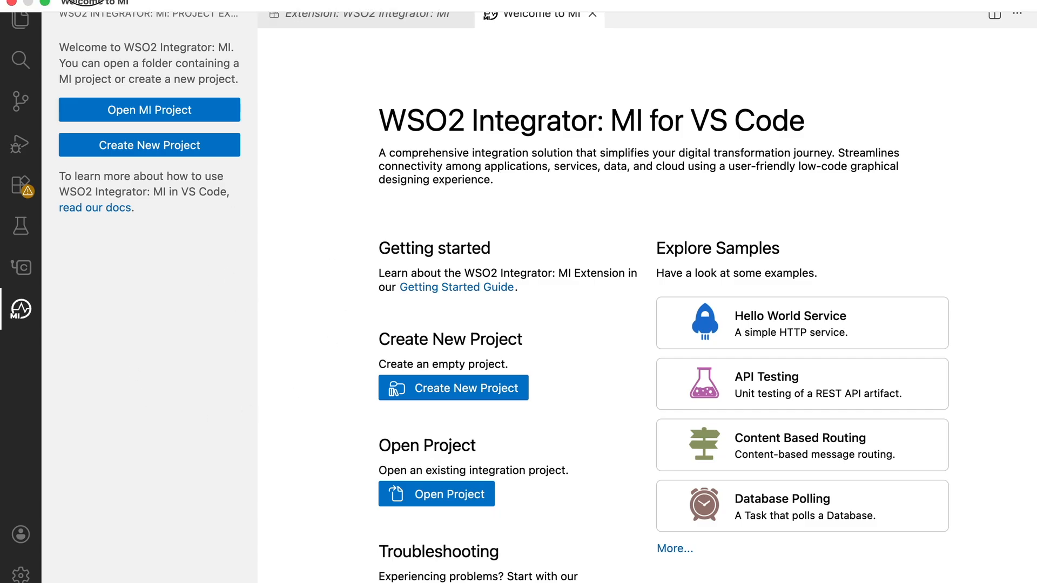
{"action": "left_click", "coordinate": [83, 1]}
{"action": "mouse_move", "coordinate": [160, 55]}
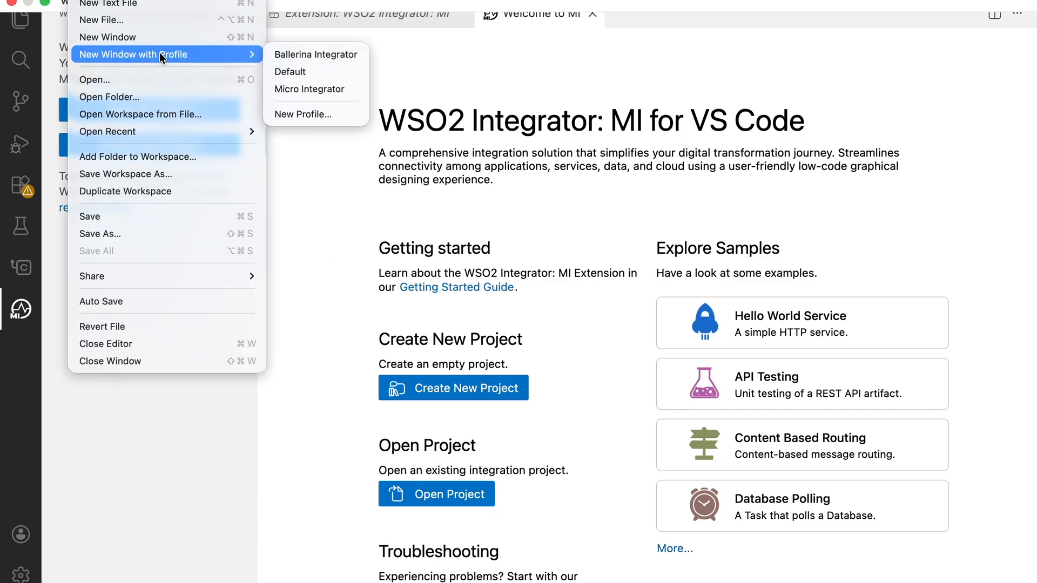
{"action": "left_click", "coordinate": [302, 74]}
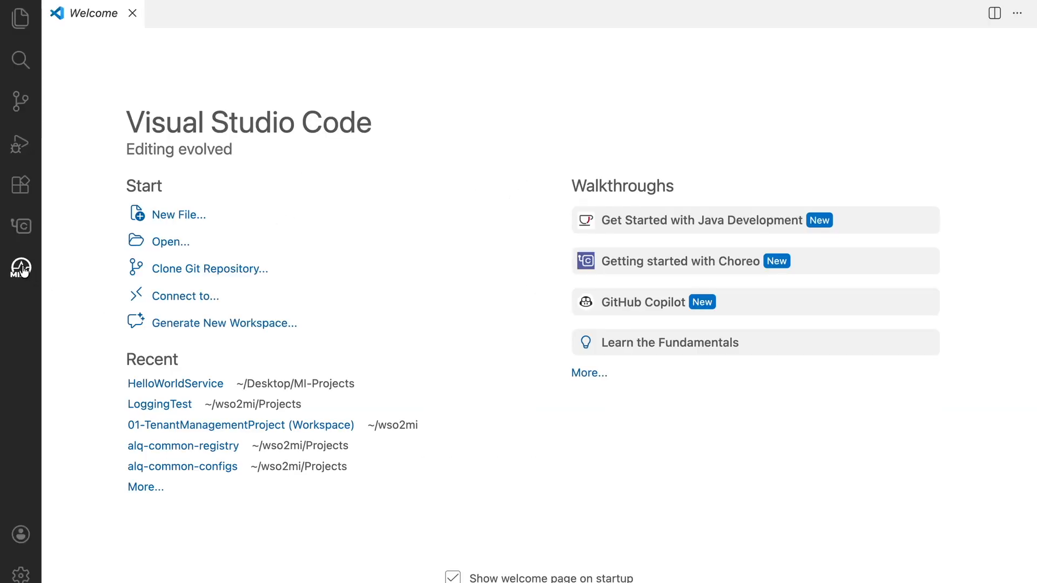
{"action": "left_click", "coordinate": [23, 309]}
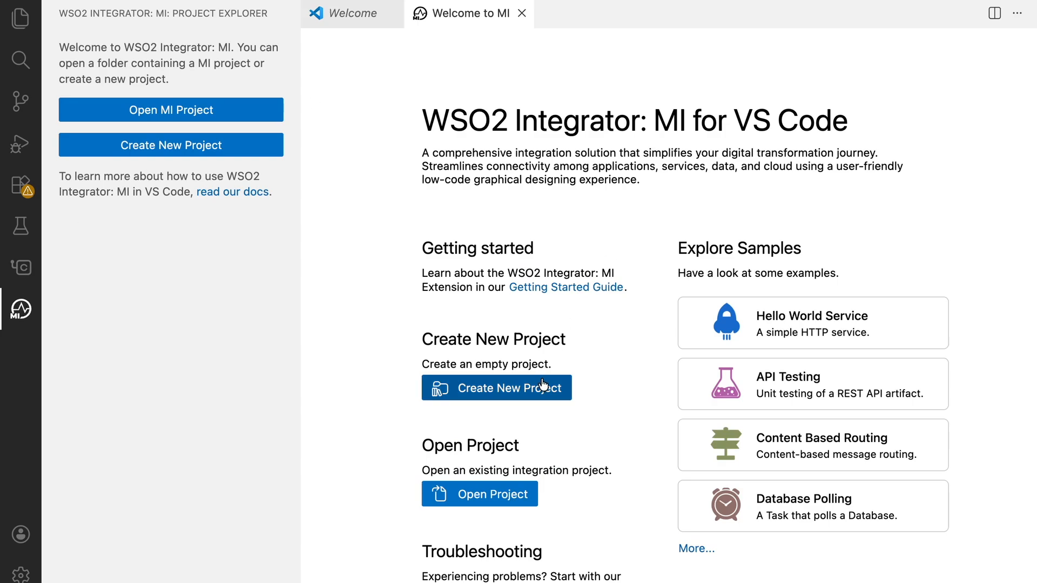
Create a project from the Hello World Service sample in the MI-Projects folder on the Desktop.
{"action": "left_click", "coordinate": [817, 335]}
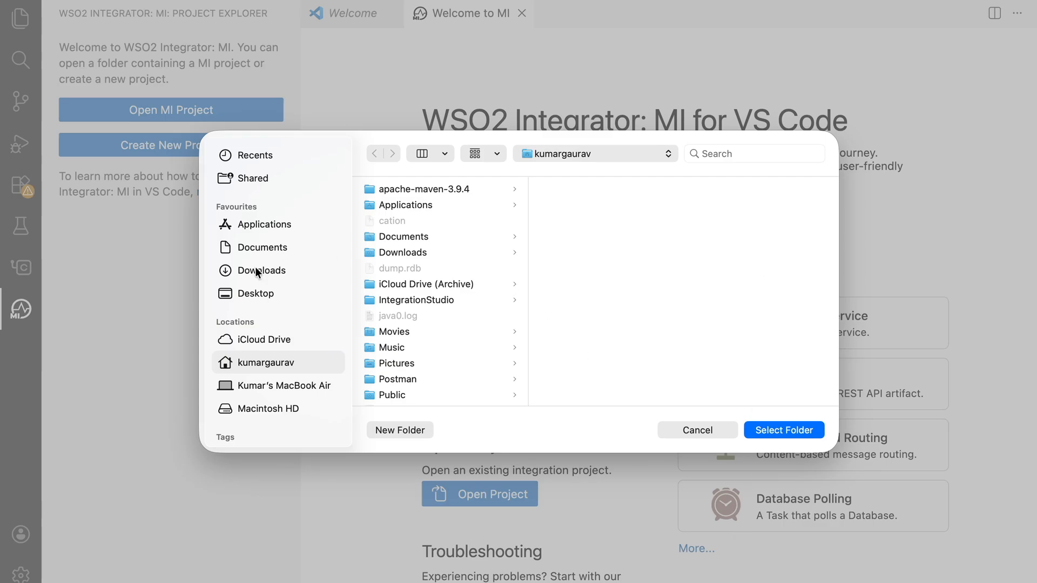
{"action": "left_click", "coordinate": [258, 296]}
{"action": "left_click", "coordinate": [425, 204]}
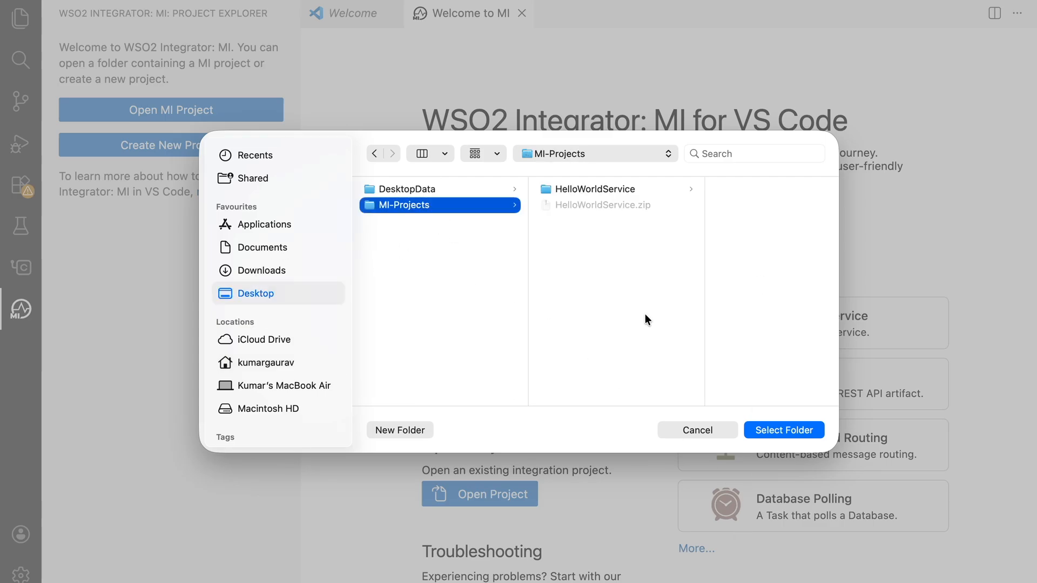
{"action": "left_click", "coordinate": [802, 435]}
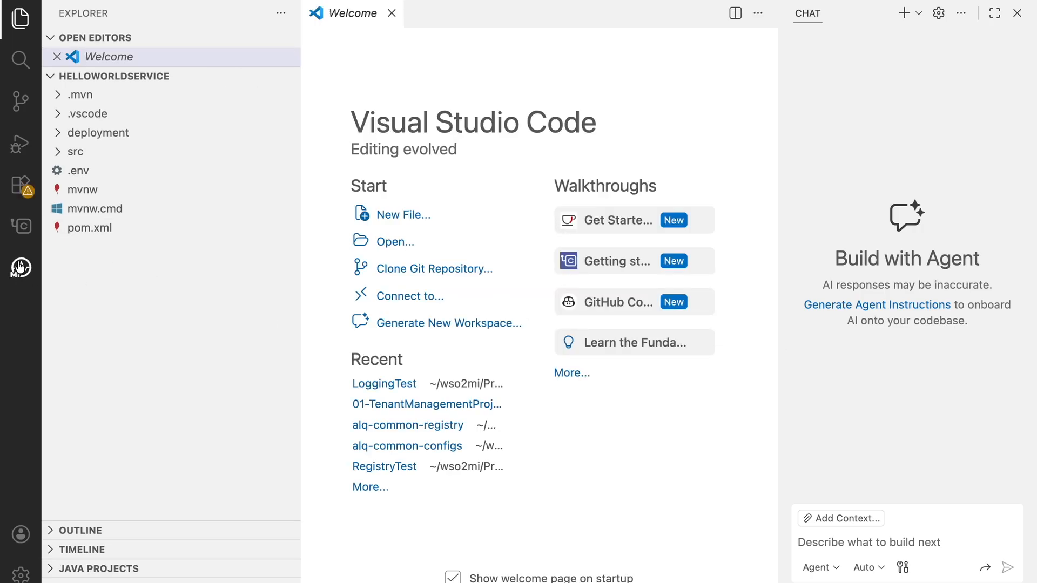
Open the WSO2 Integrator: MI environment setup for the project, dismiss the error notifications and download the recommended Java.
{"action": "left_click", "coordinate": [20, 267]}
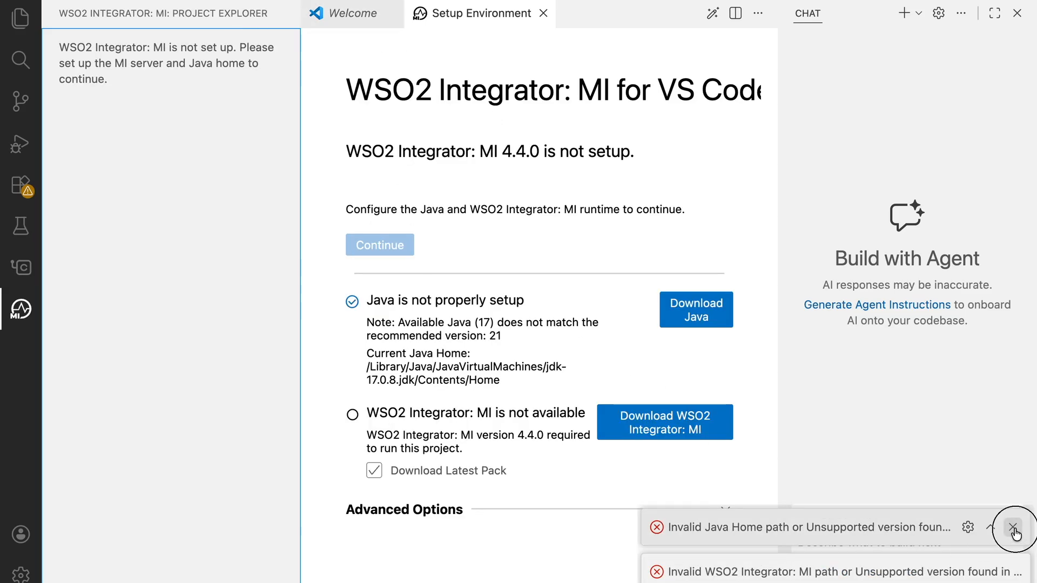
{"action": "left_click", "coordinate": [1016, 528]}
{"action": "left_click", "coordinate": [1015, 572]}
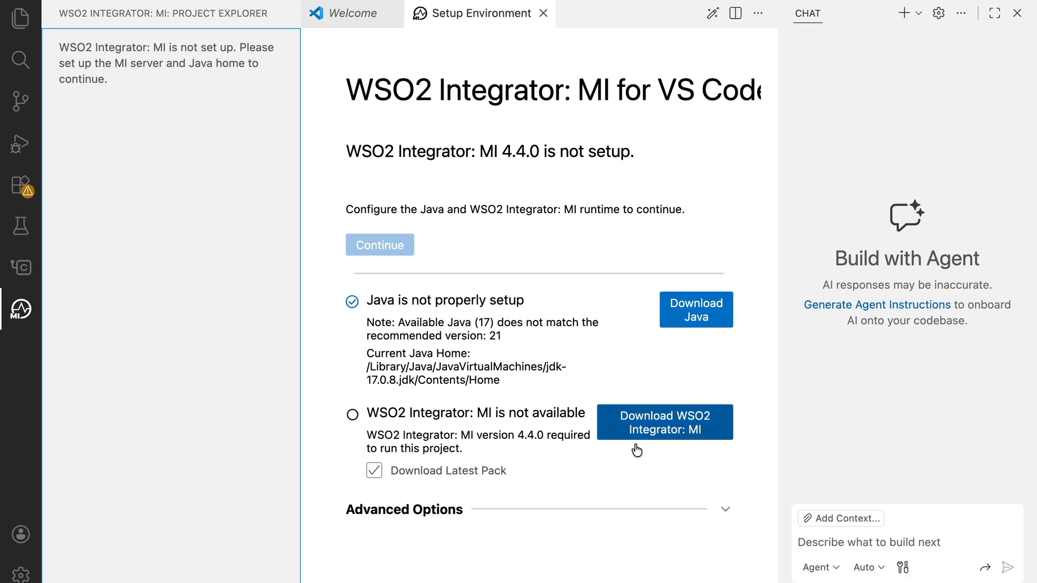
{"action": "left_click", "coordinate": [711, 309]}
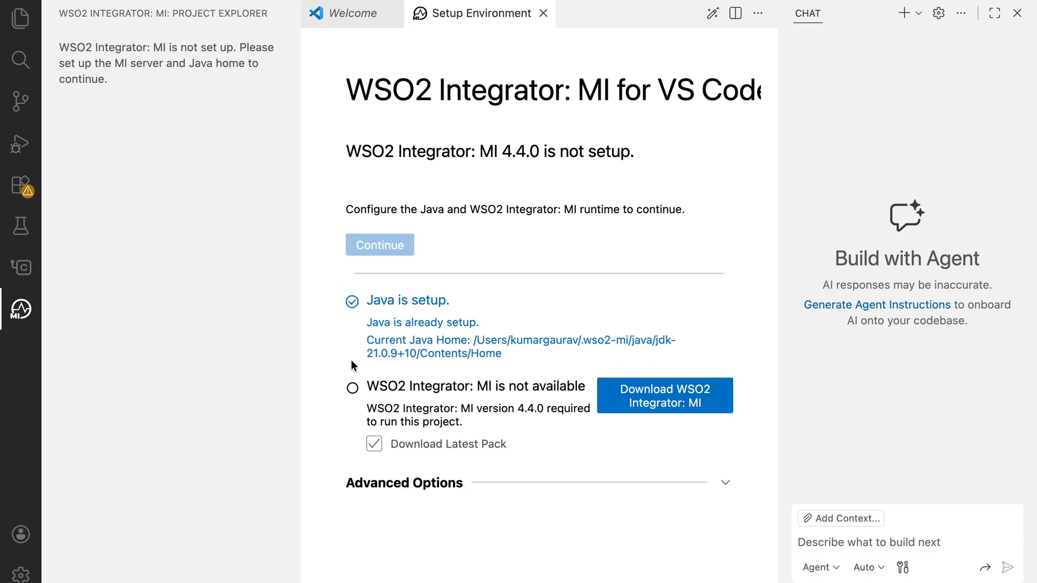
Start the WSO2 Integrator: MI runtime download and agree to the WSO2 software license.
{"action": "left_click", "coordinate": [678, 404]}
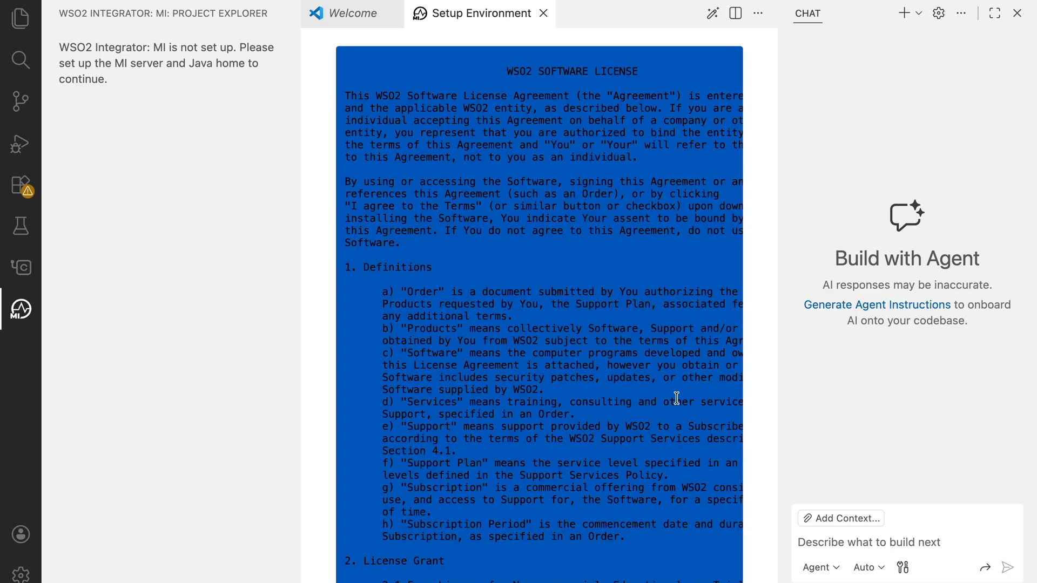
{"action": "scroll", "coordinate": [676, 398], "scroll_direction": "down", "scroll_amount": 20}
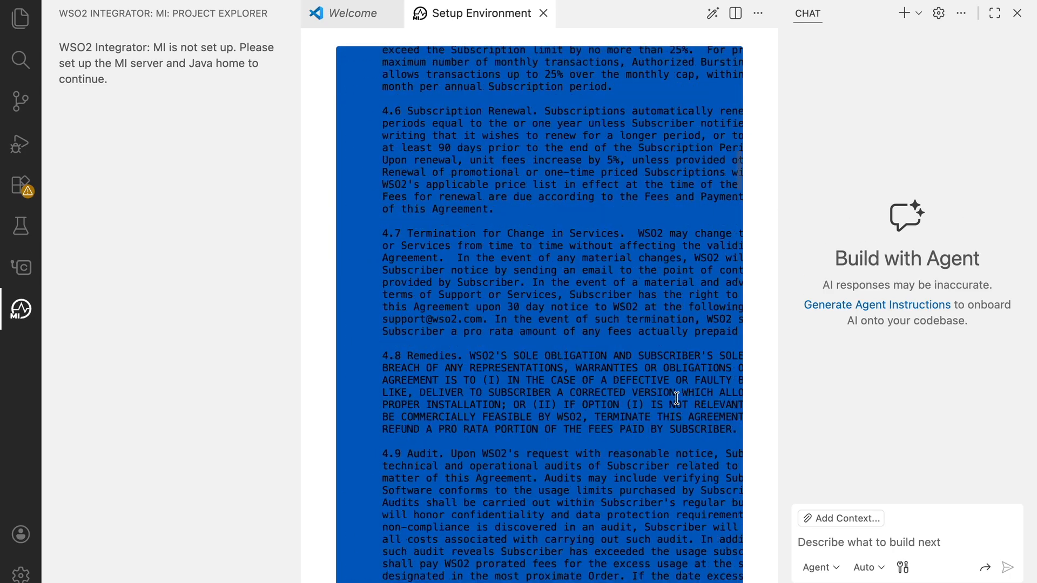
{"action": "scroll", "coordinate": [677, 398], "scroll_direction": "down", "scroll_amount": 20}
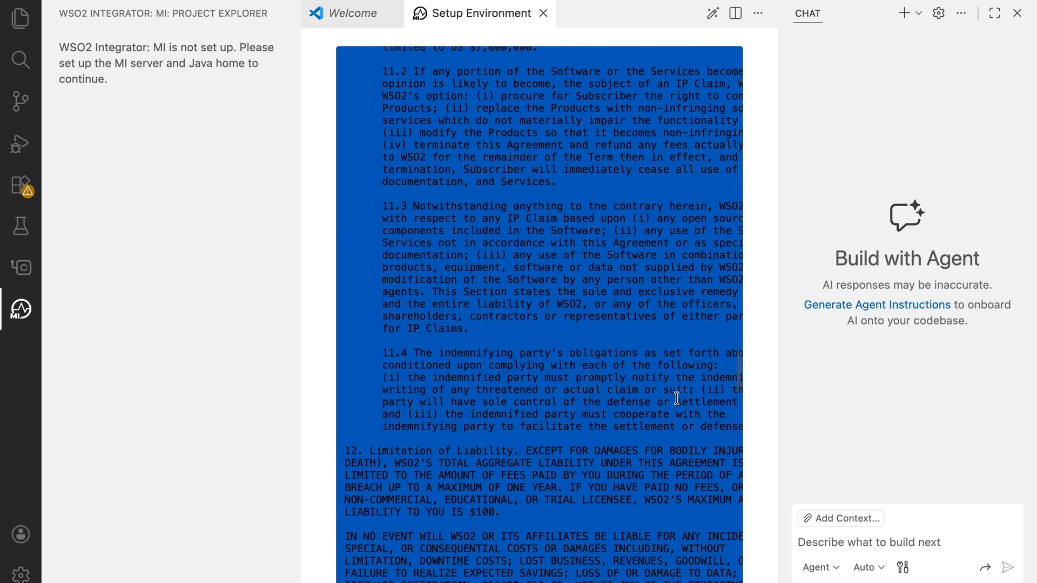
{"action": "scroll", "coordinate": [677, 397], "scroll_direction": "down", "scroll_amount": 20}
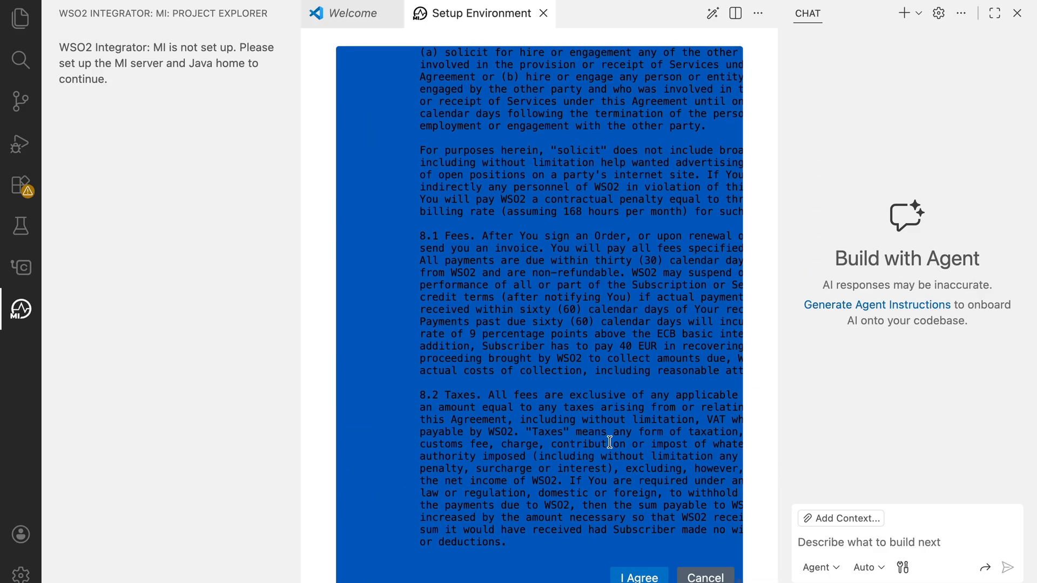
{"action": "left_click", "coordinate": [637, 577]}
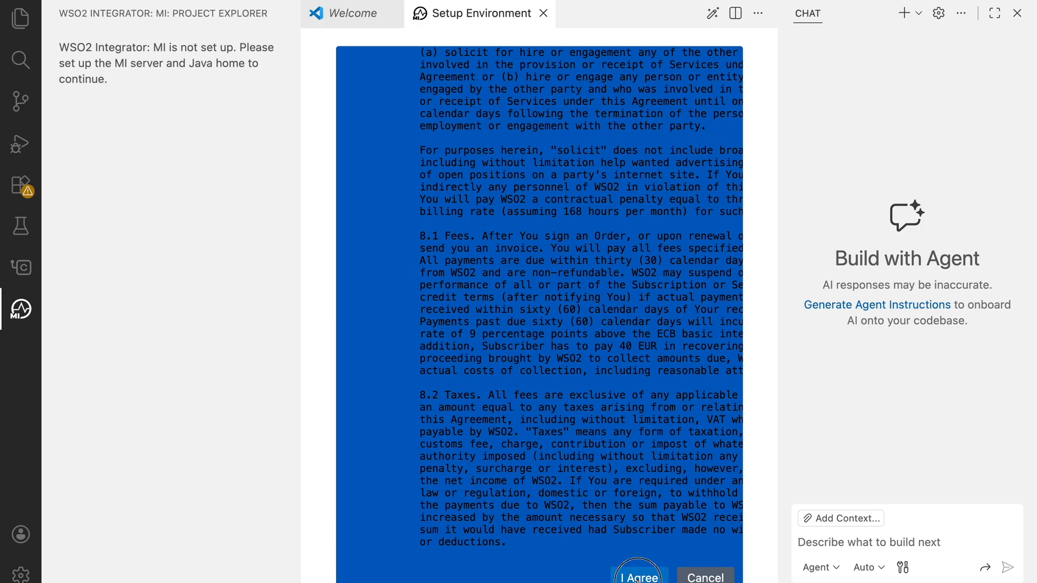